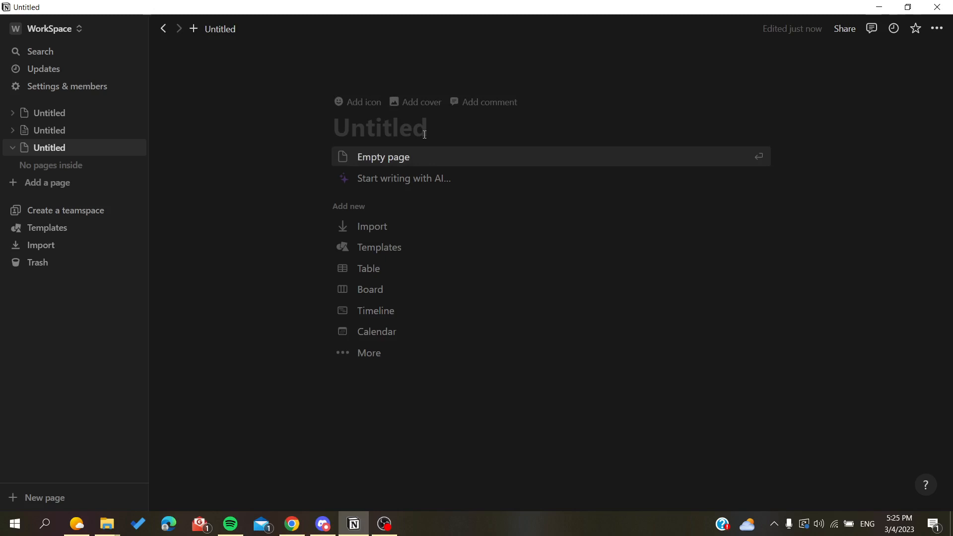
Make the new untitled page an empty page and look through the list of available block types.
{"action": "left_click", "coordinate": [368, 157]}
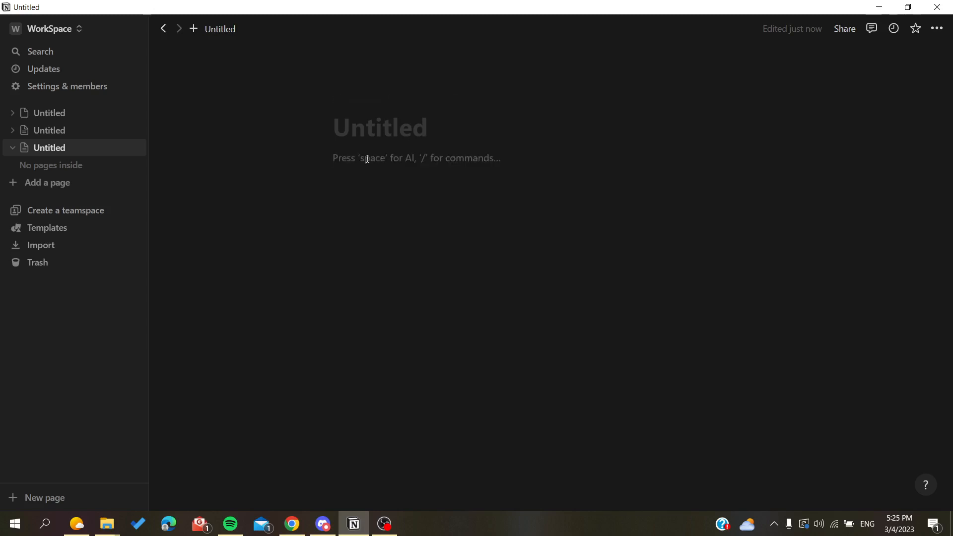
{"action": "type", "text": "/"}
{"action": "scroll", "coordinate": [379, 230], "scroll_direction": "down", "scroll_amount": 2}
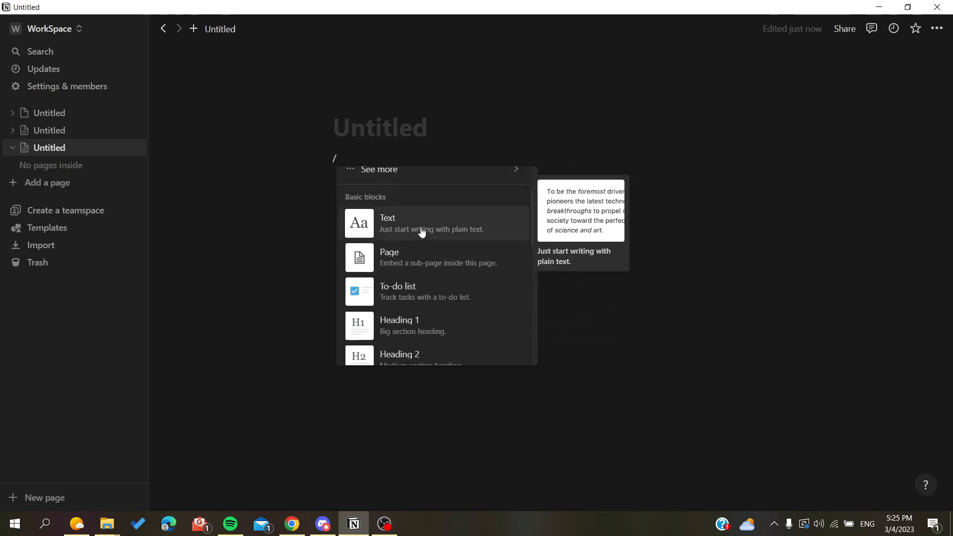
{"action": "scroll", "coordinate": [412, 263], "scroll_direction": "down", "scroll_amount": 1}
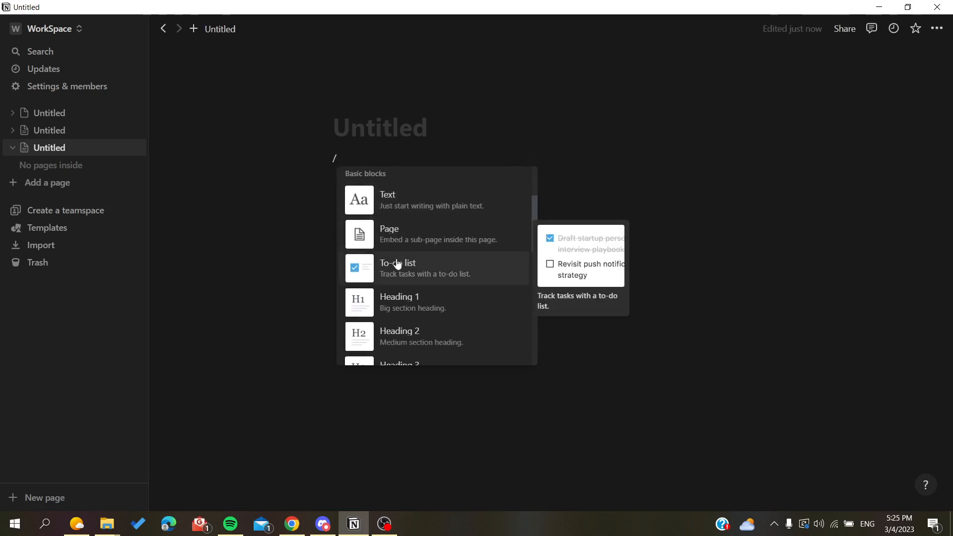
{"action": "scroll", "coordinate": [437, 271], "scroll_direction": "down", "scroll_amount": 2}
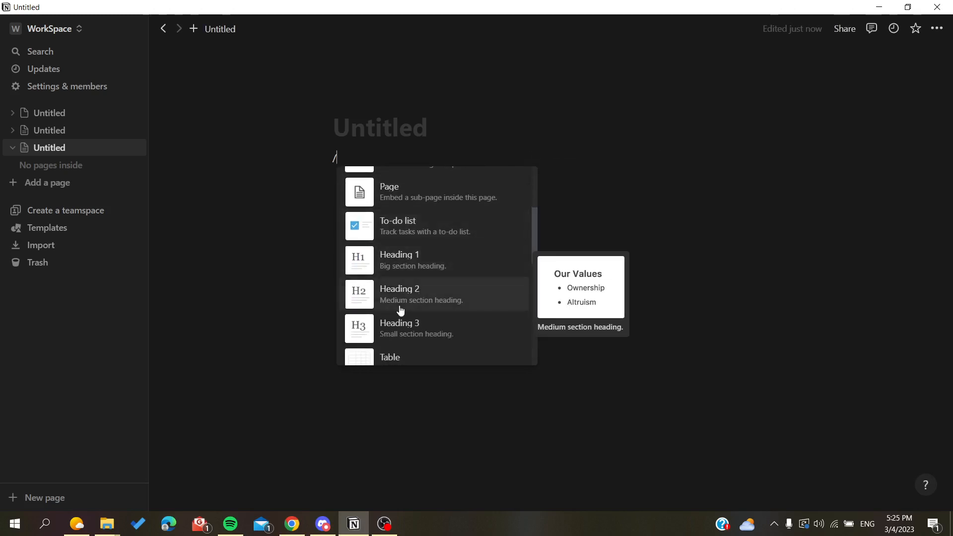
{"action": "scroll", "coordinate": [400, 310], "scroll_direction": "down", "scroll_amount": 10}
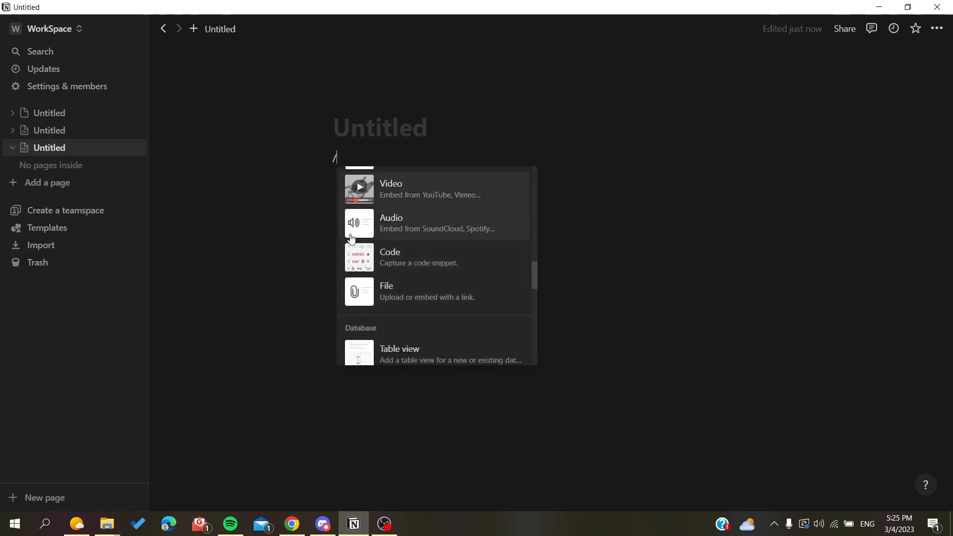
{"action": "left_click", "coordinate": [320, 215]}
{"action": "left_click_drag", "start_coordinate": [352, 162], "coordinate": [321, 163]}
{"action": "key", "text": "BackSpace"}
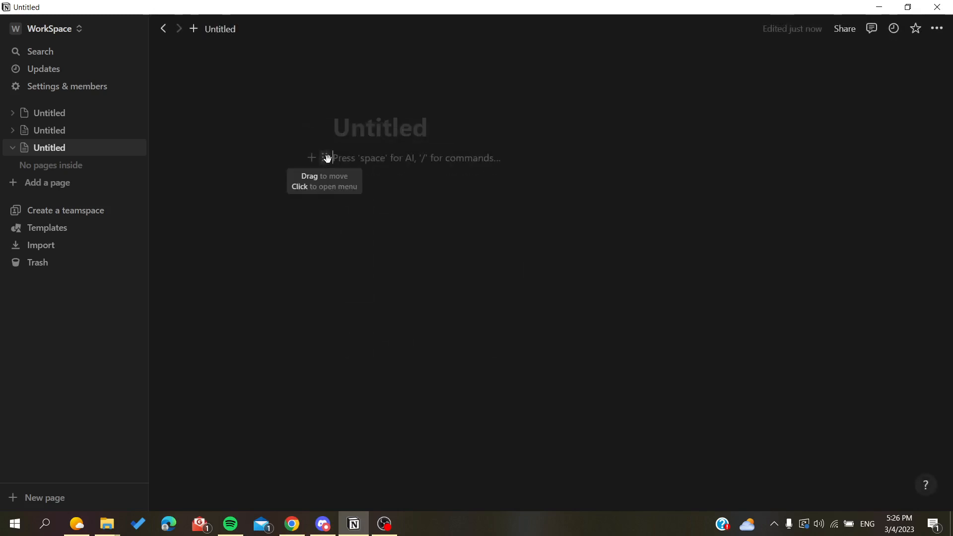
View the actions available for the empty first block.
{"action": "left_click", "coordinate": [327, 158]}
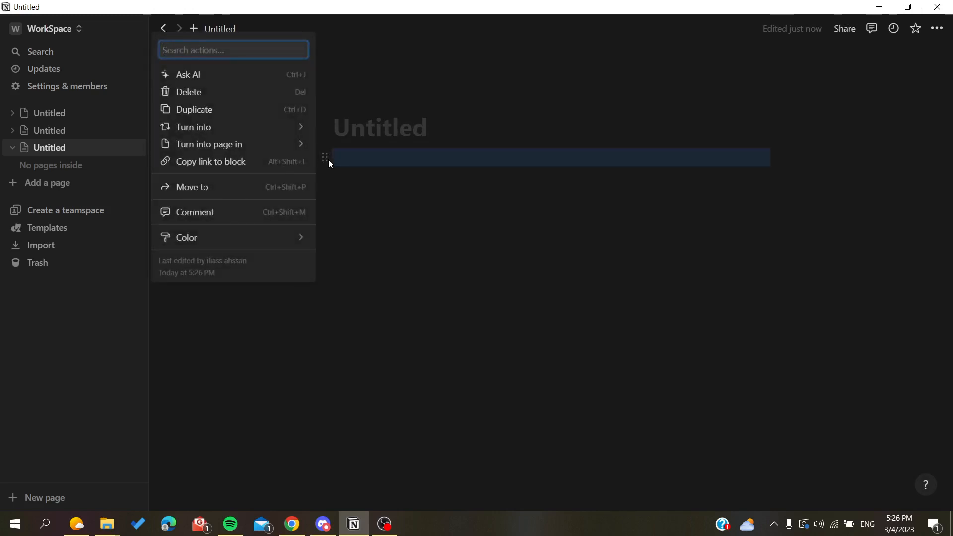
{"action": "left_click", "coordinate": [359, 162]}
{"action": "left_click", "coordinate": [364, 160]}
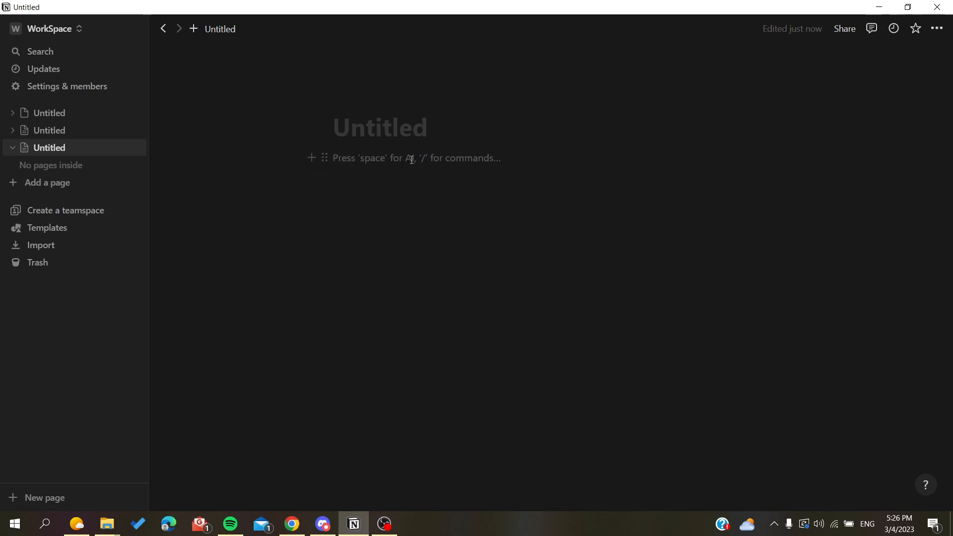
Insert an inline equation in the first block of the page.
{"action": "type", "text": "/co"}
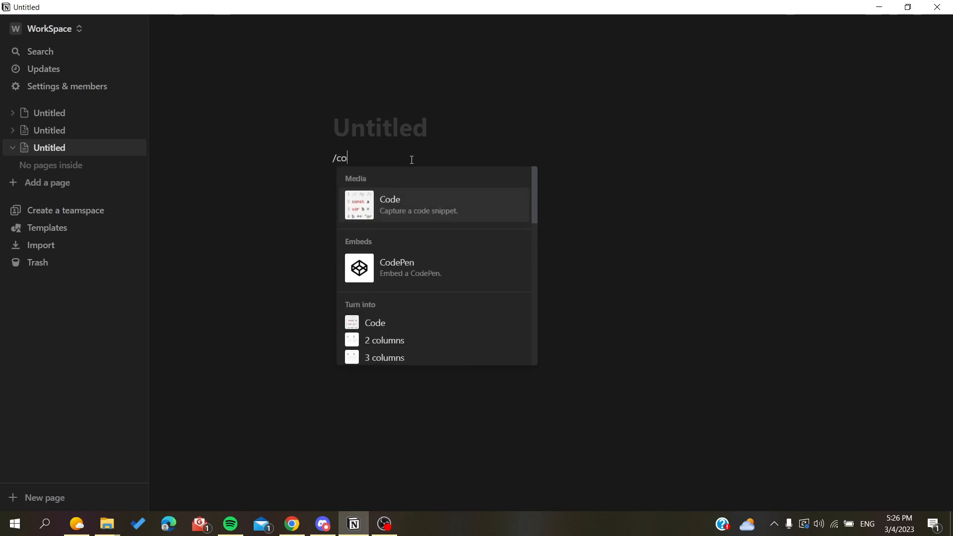
{"action": "key", "text": "BackSpace"}
{"action": "key", "text": "BackSpace"}
{"action": "type", "text": "inl"}
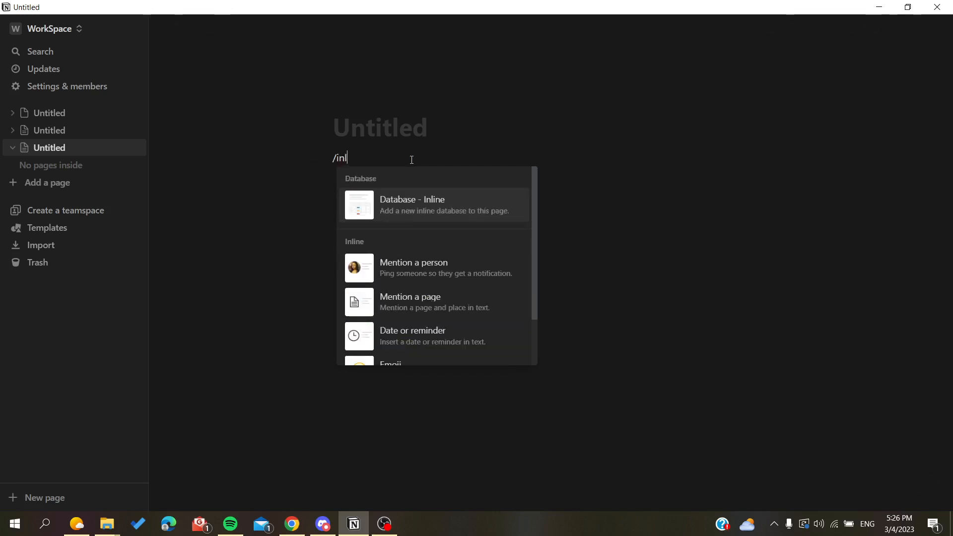
{"action": "type", "text": "i"}
{"action": "scroll", "coordinate": [383, 306], "scroll_direction": "down", "scroll_amount": 2}
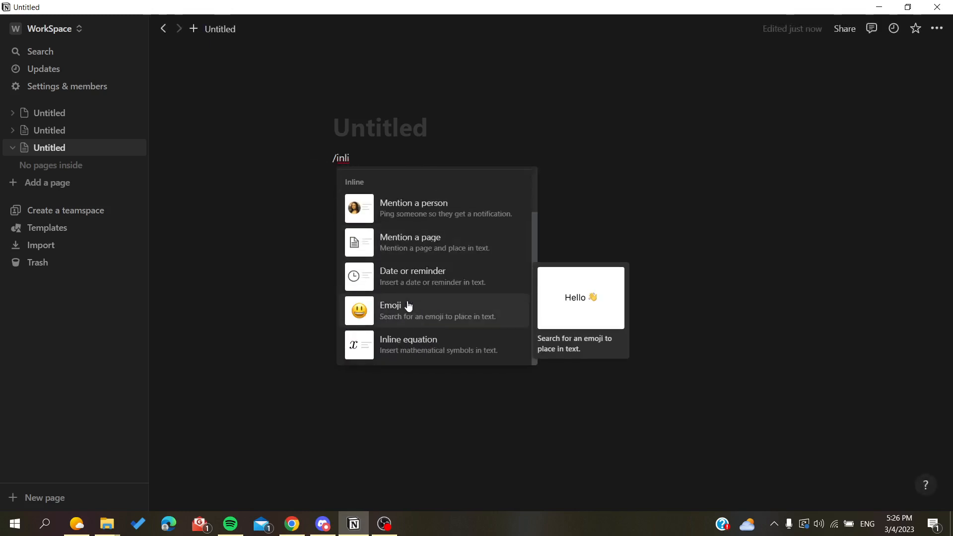
{"action": "left_click", "coordinate": [389, 351]}
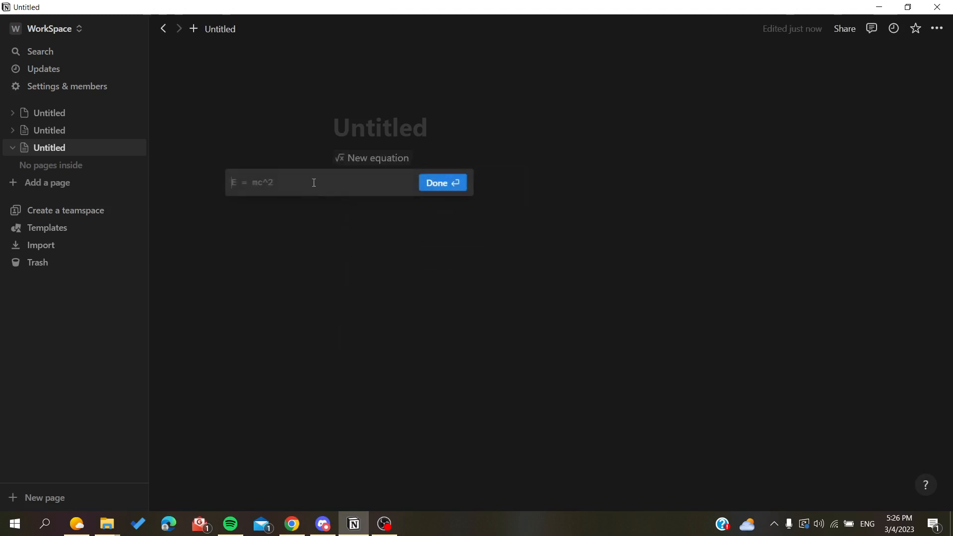
Define the inline equation as e = e^2 and confirm it.
{"action": "type", "text": "e ="}
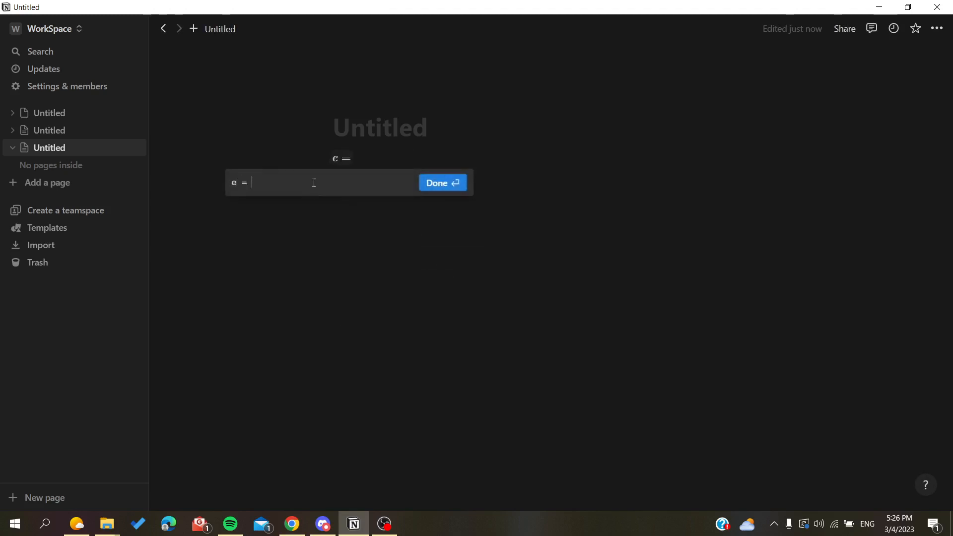
{"action": "type", "text": " e"}
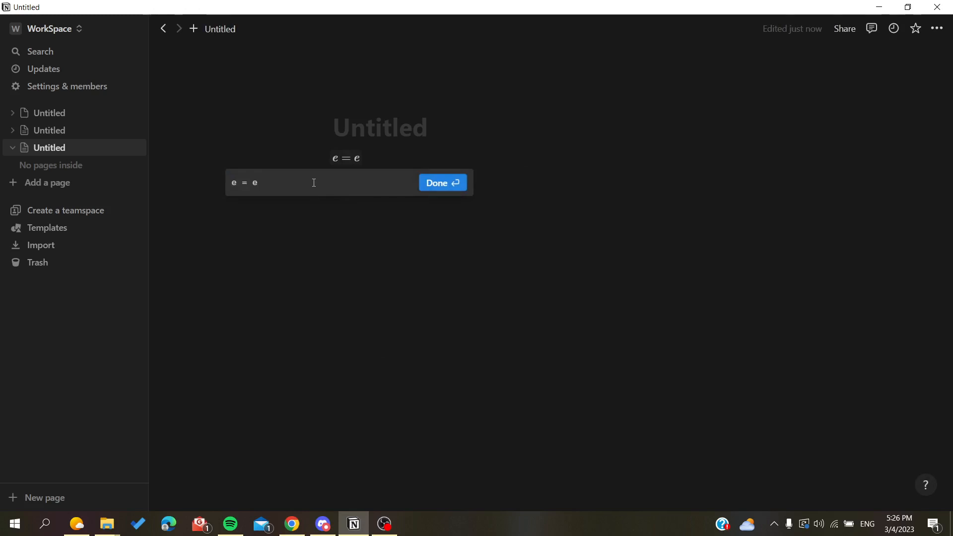
{"action": "type", "text": "^2"}
{"action": "left_click", "coordinate": [441, 183]}
Add a code block a few lines below the equation and write #incliude <> in it.
{"action": "left_click", "coordinate": [356, 180]}
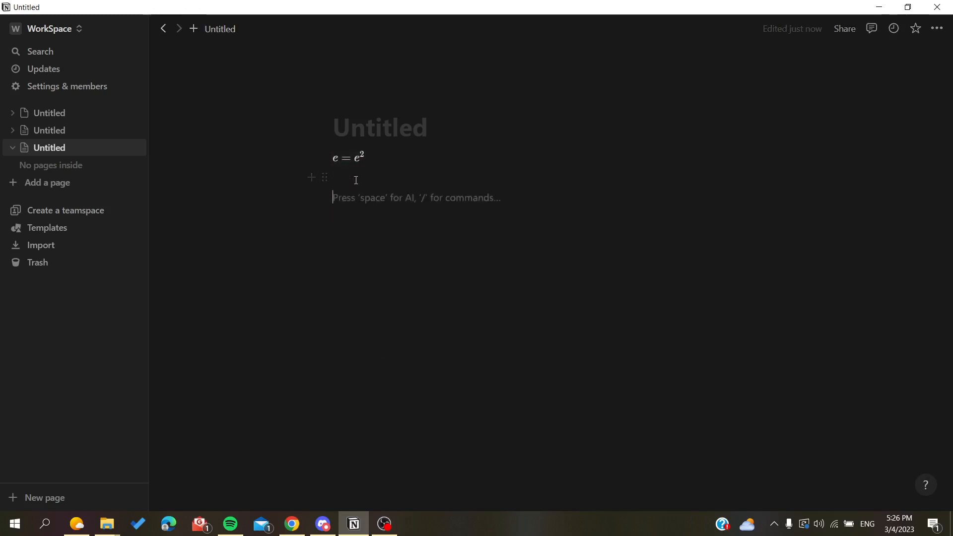
{"action": "key", "text": "Return"}
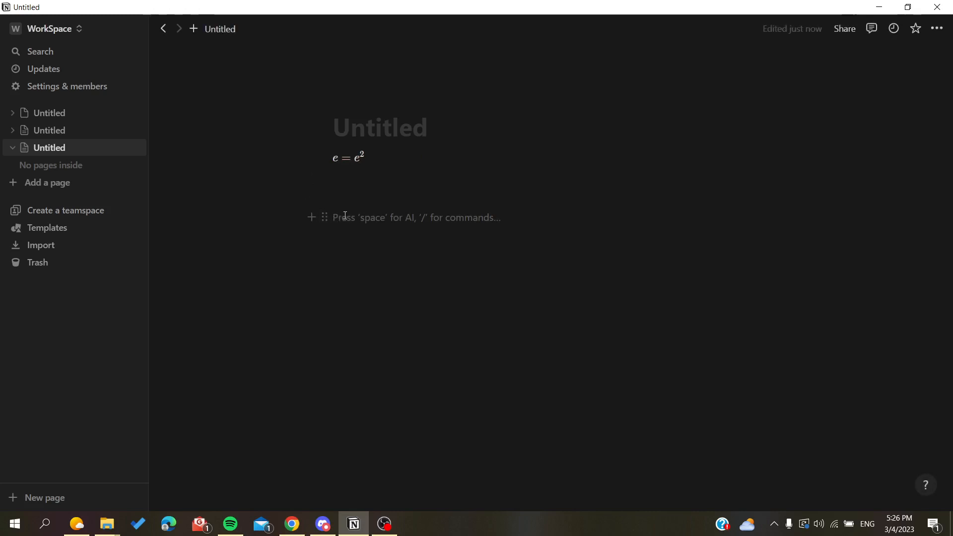
{"action": "type", "text": "/code"}
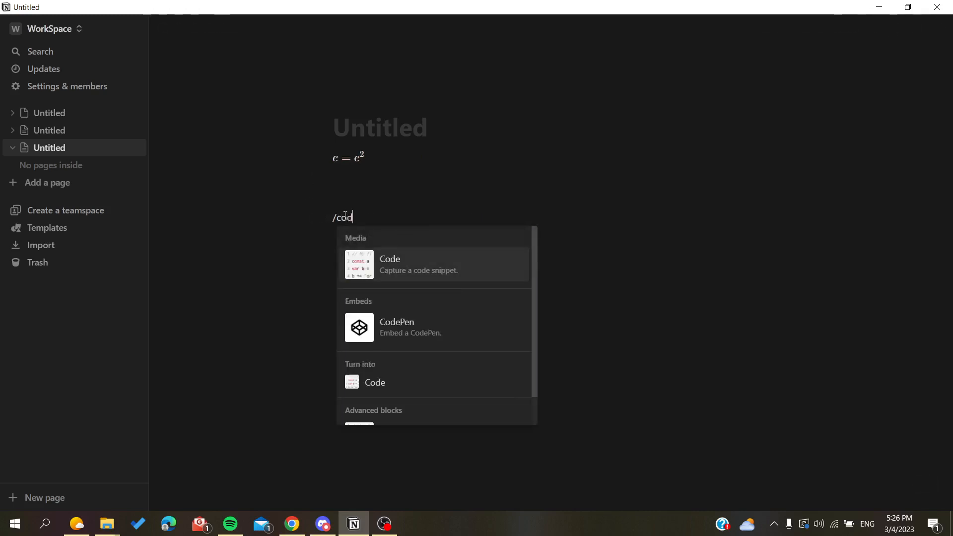
{"action": "left_click", "coordinate": [361, 273]}
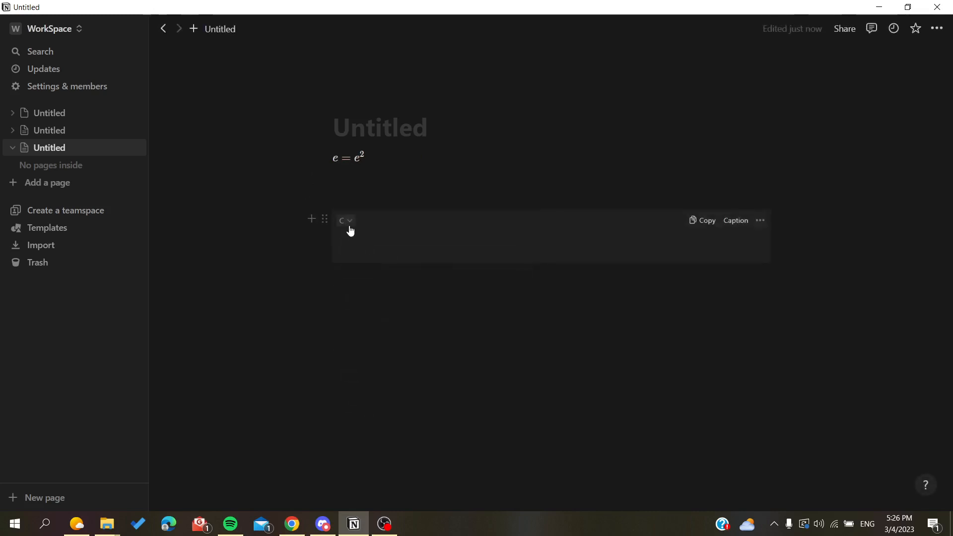
{"action": "type", "text": "#include <>"}
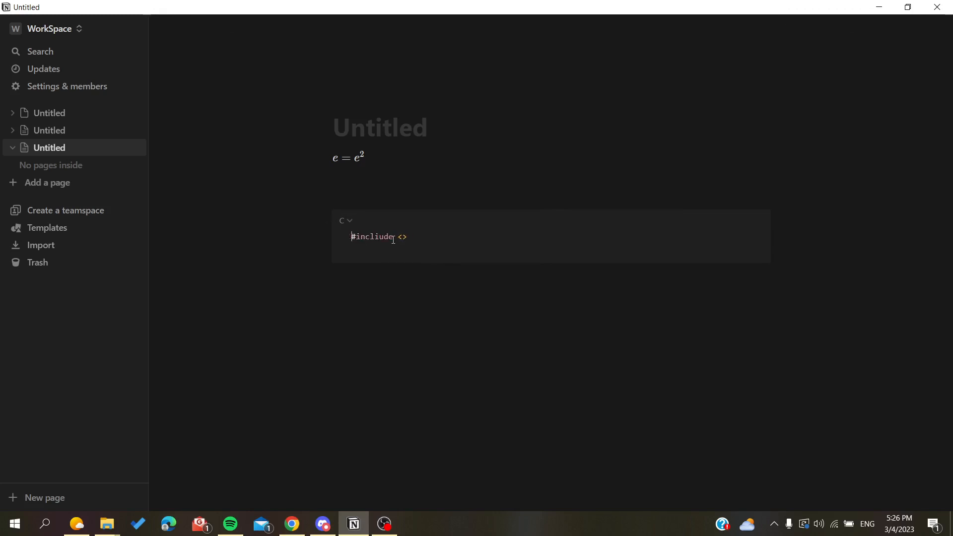
{"action": "left_click", "coordinate": [429, 195]}
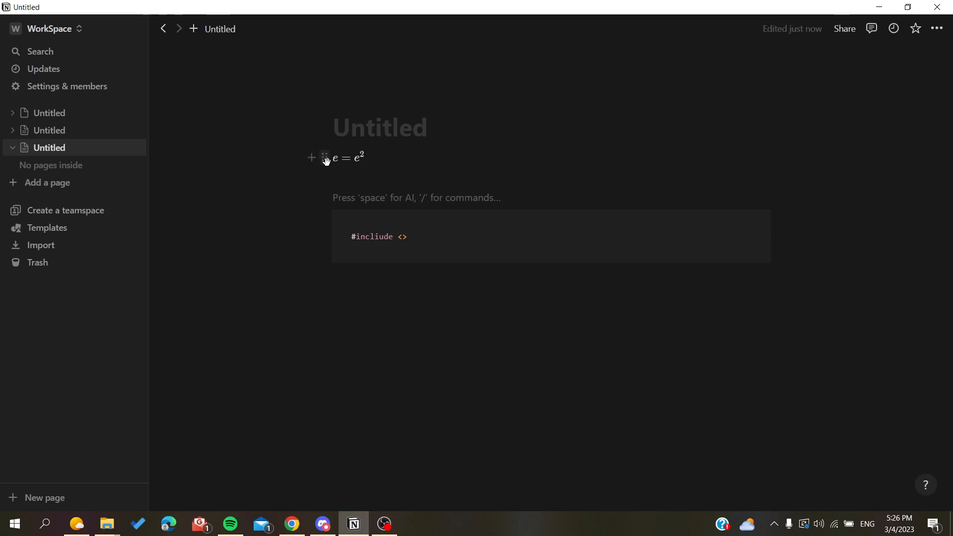
Copy the link to the equation block and paste it as text below the code block.
{"action": "left_click", "coordinate": [323, 159]}
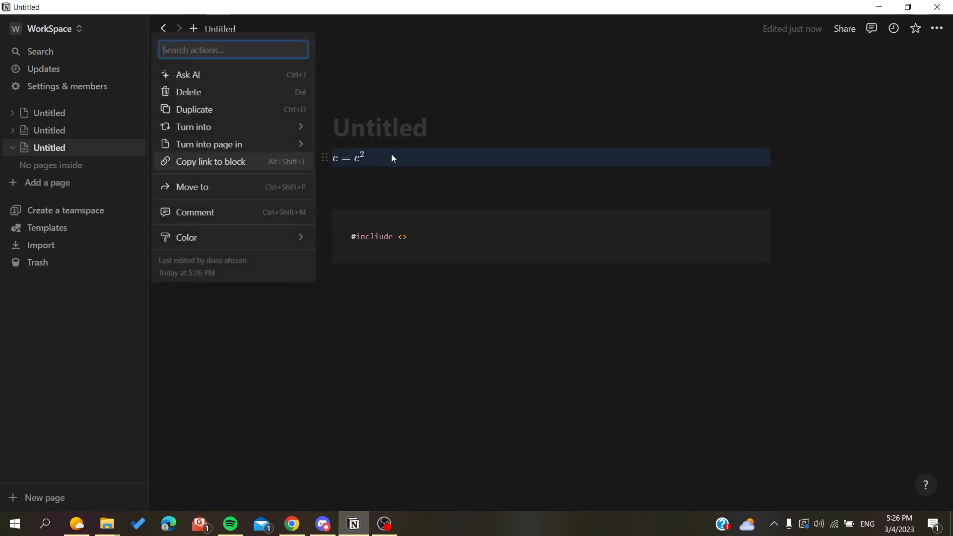
{"action": "left_click", "coordinate": [352, 177]}
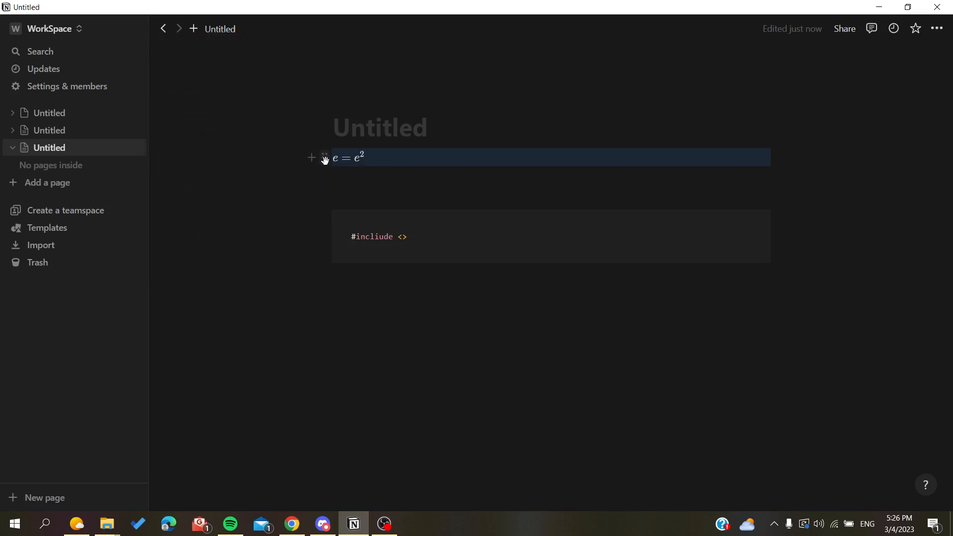
{"action": "left_click", "coordinate": [325, 158]}
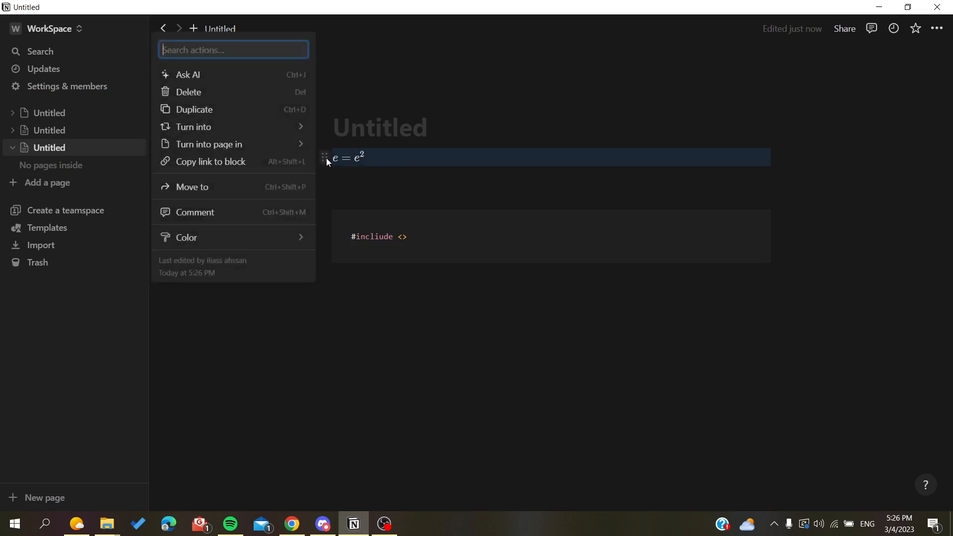
{"action": "left_click", "coordinate": [209, 163]}
{"action": "left_click", "coordinate": [381, 345]}
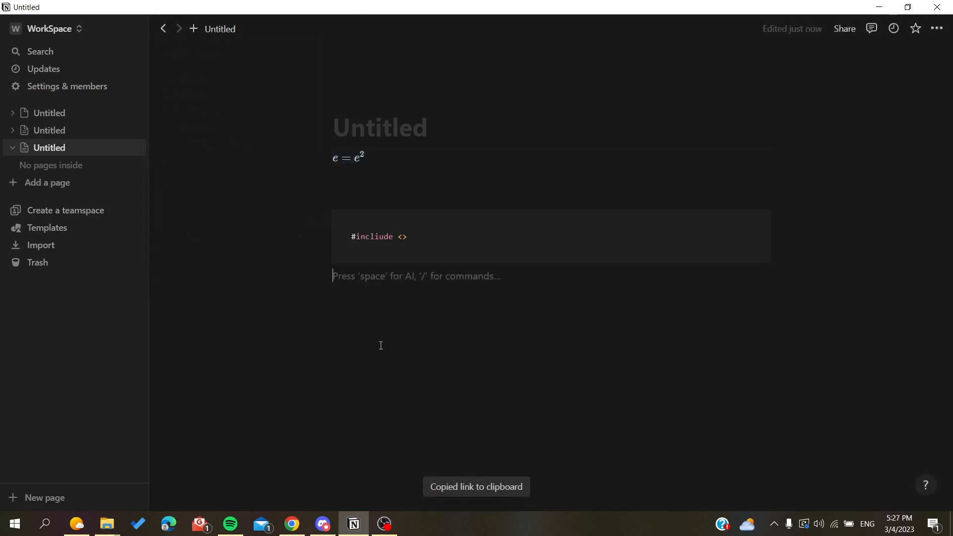
{"action": "key", "text": "ctrl+v"}
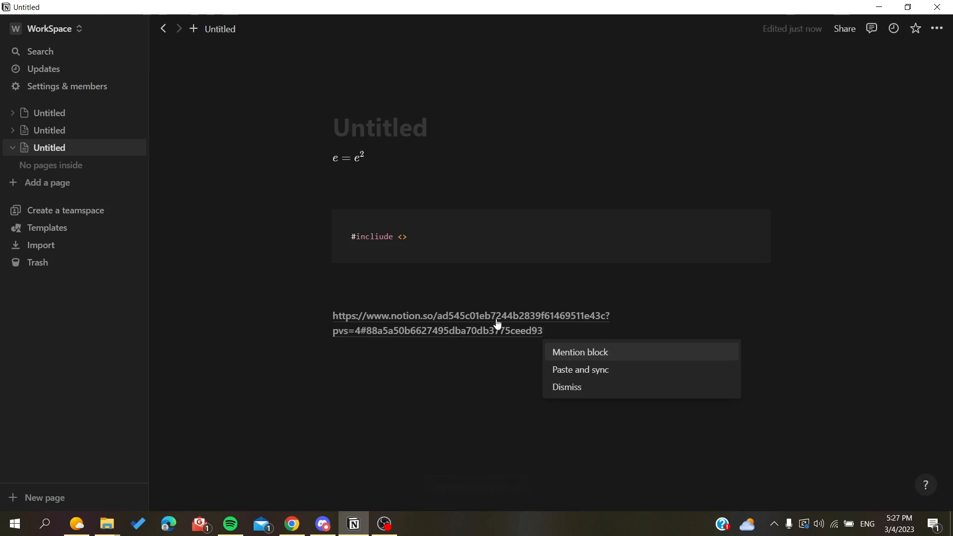
Highlight the block ID after the # in the pasted equation link to examine it.
{"action": "left_click", "coordinate": [369, 337]}
{"action": "left_click_drag", "start_coordinate": [370, 338], "coordinate": [547, 333]}
{"action": "mouse_move", "coordinate": [372, 337]}
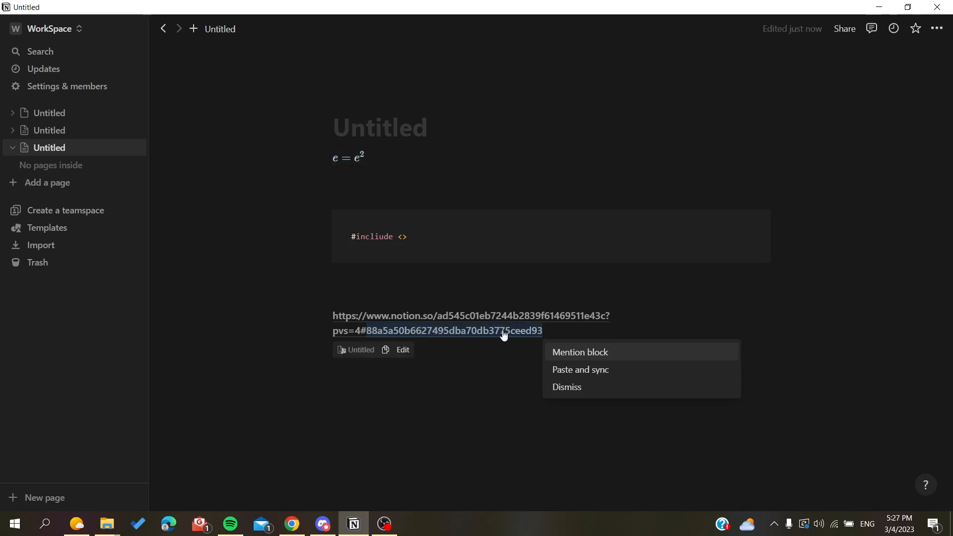
{"action": "left_click", "coordinate": [351, 237]}
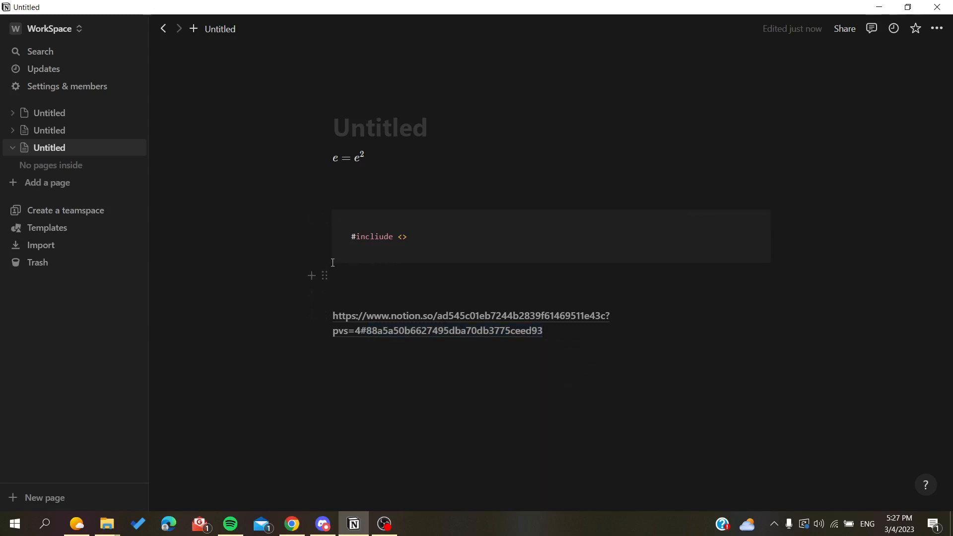
Copy the link to the code block and paste it two lines below the equation link.
{"action": "left_click", "coordinate": [324, 220]}
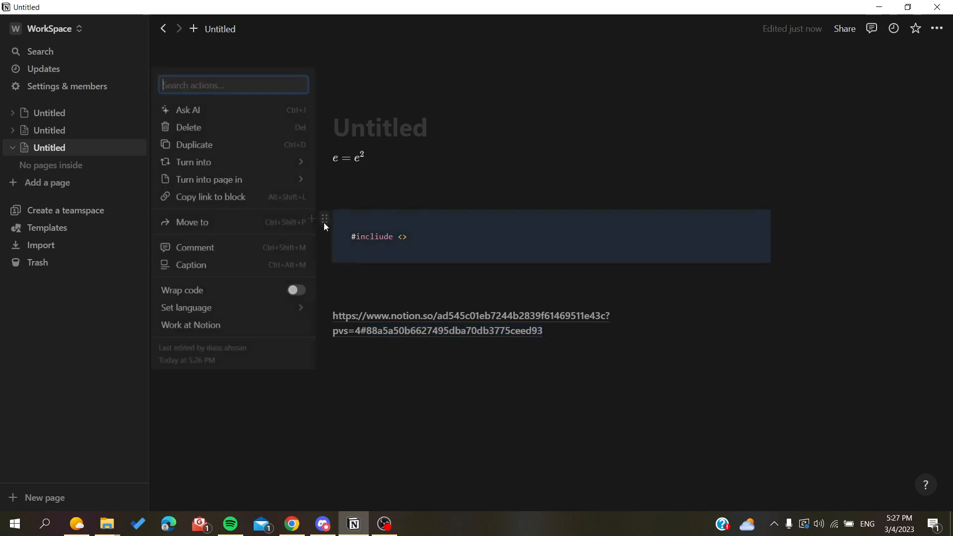
{"action": "left_click", "coordinate": [234, 197]}
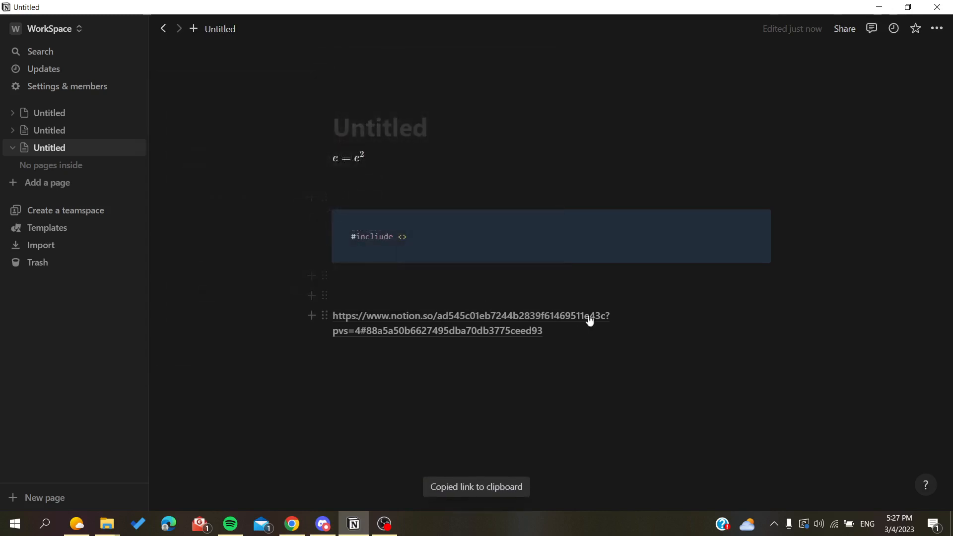
{"action": "left_click", "coordinate": [634, 328]}
{"action": "key", "text": "Return"}
{"action": "key", "text": "Return"}
{"action": "key", "text": "ctrl+v"}
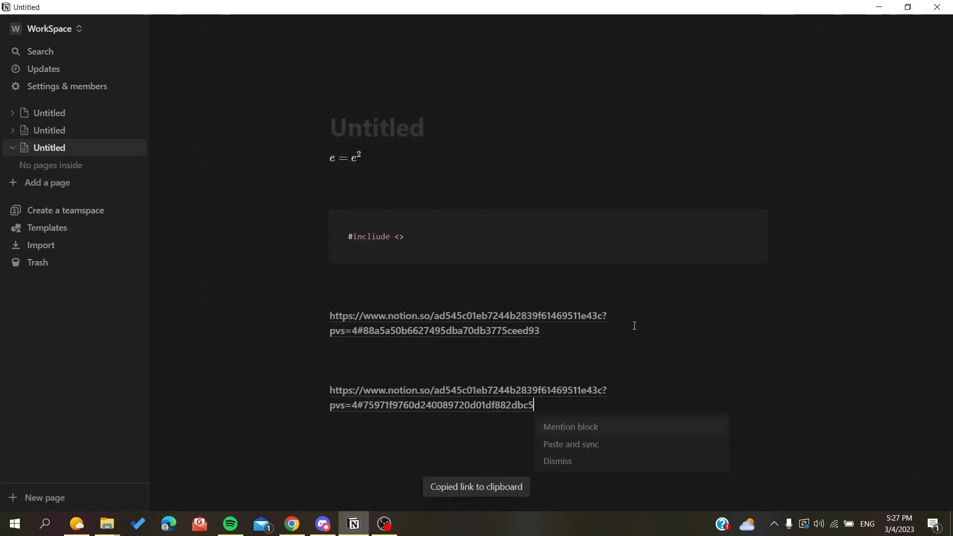
Compare the two pasted links by highlighting the code block's ID after the # and the page ID in both.
{"action": "left_click", "coordinate": [371, 412]}
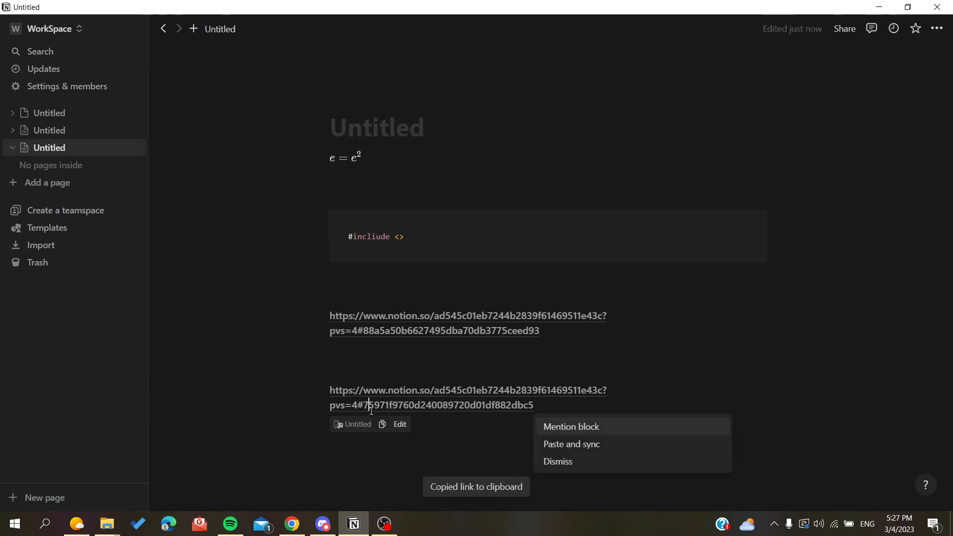
{"action": "left_click_drag", "start_coordinate": [371, 411], "coordinate": [506, 412]}
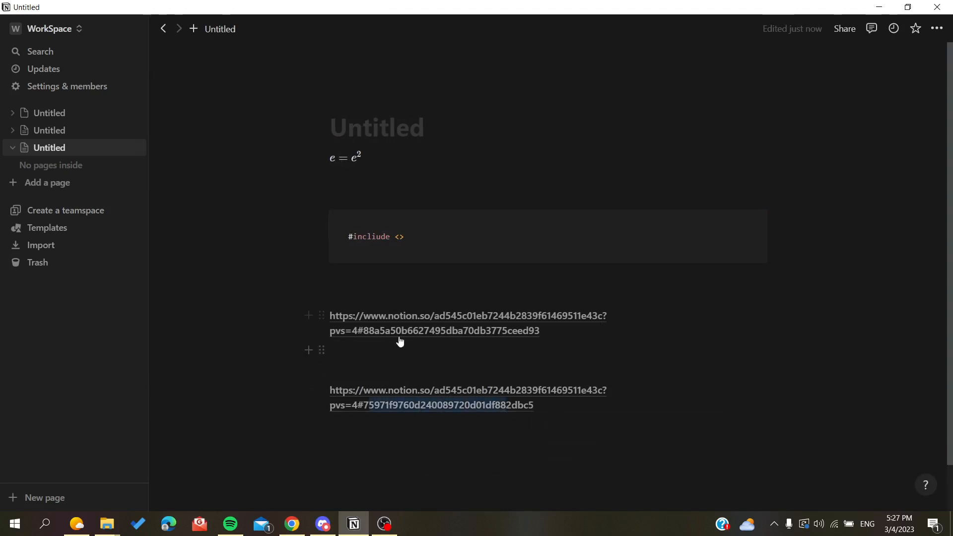
{"action": "left_click_drag", "start_coordinate": [435, 316], "coordinate": [638, 322]}
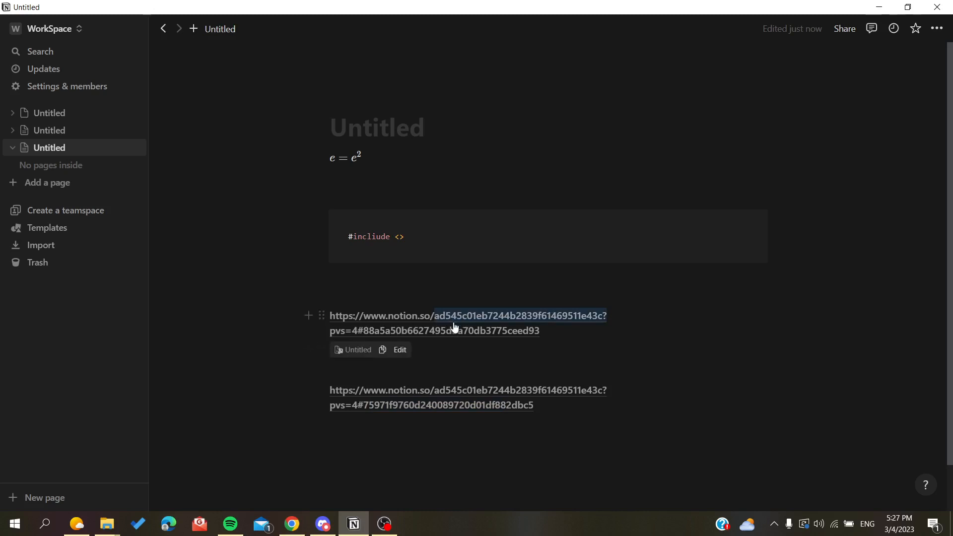
{"action": "mouse_move", "coordinate": [539, 391]}
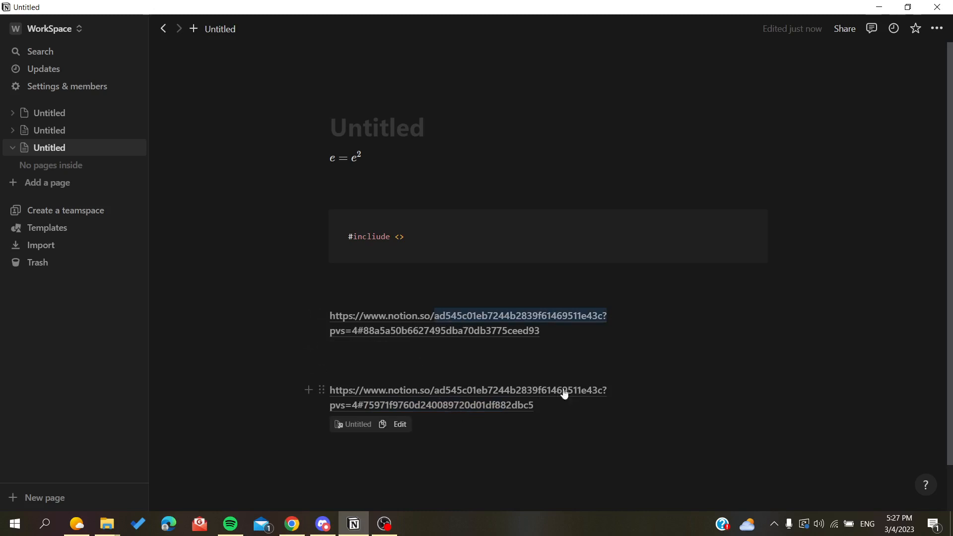
{"action": "left_click_drag", "start_coordinate": [439, 396], "coordinate": [600, 395]}
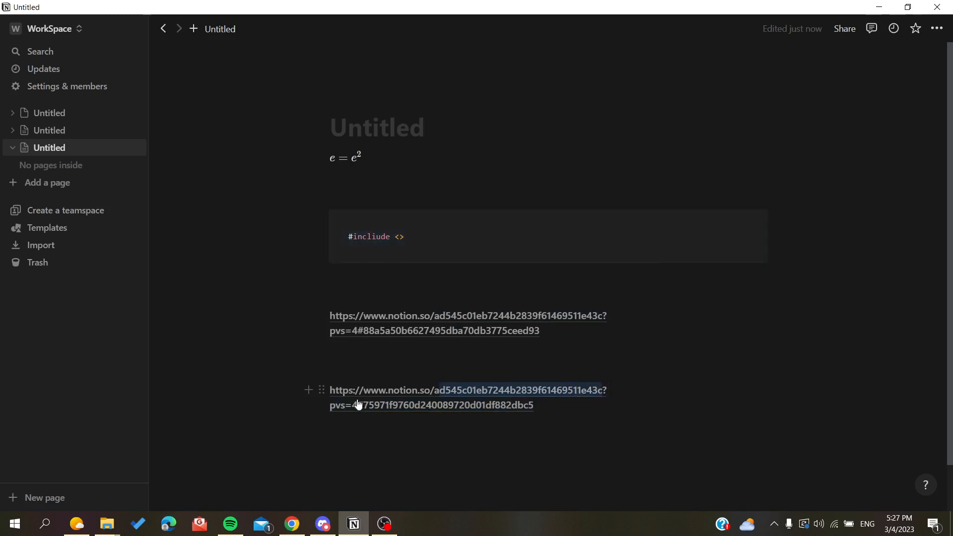
Highlight the block ID in the second pasted link, and open the copied code block link in a new Chrome window.
{"action": "left_click_drag", "start_coordinate": [366, 407], "coordinate": [528, 412]}
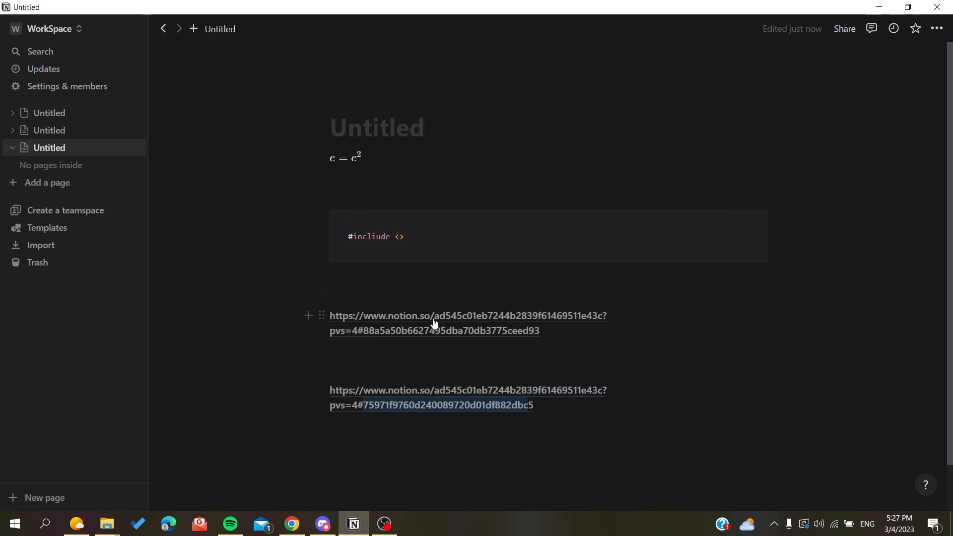
{"action": "middle_click", "coordinate": [293, 527]}
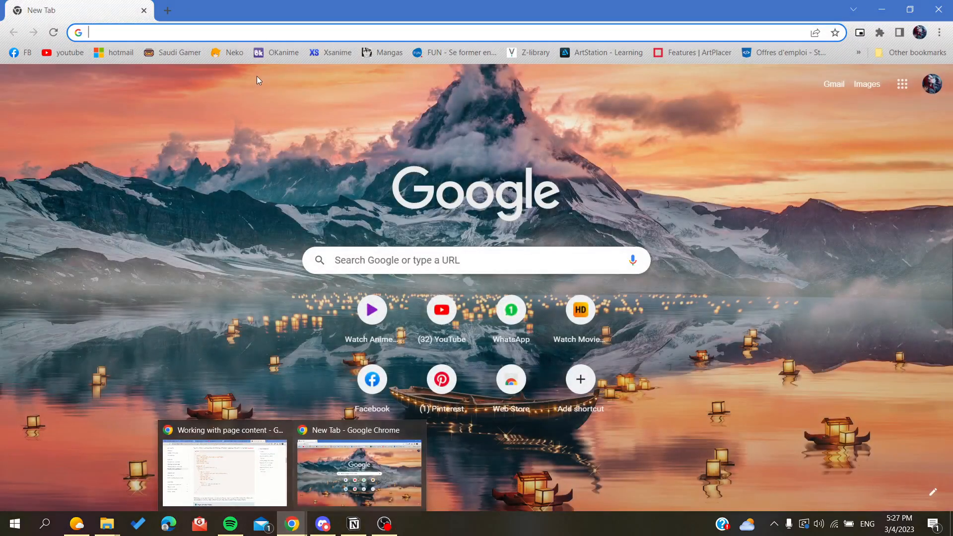
{"action": "key", "text": "ctrl+v"}
{"action": "key", "text": "Return"}
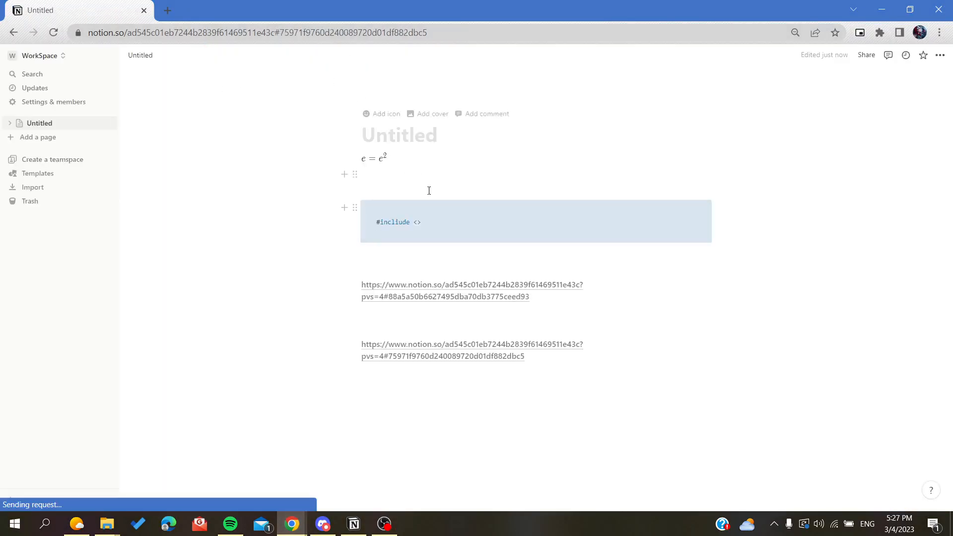
Copy the link to the equation block, paste it as the browser address without loading it, and highlight the block ID after the #.
{"action": "left_click", "coordinate": [356, 160]}
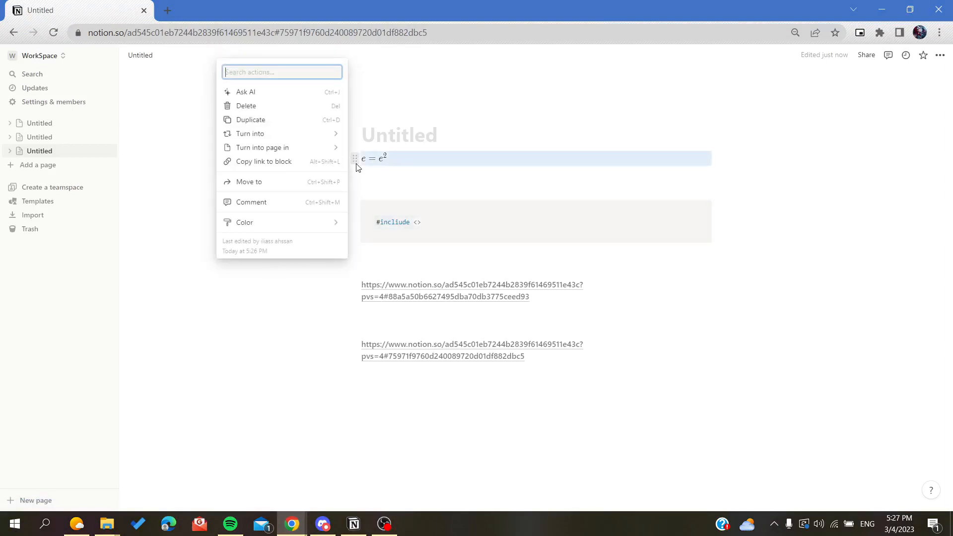
{"action": "left_click", "coordinate": [265, 161]}
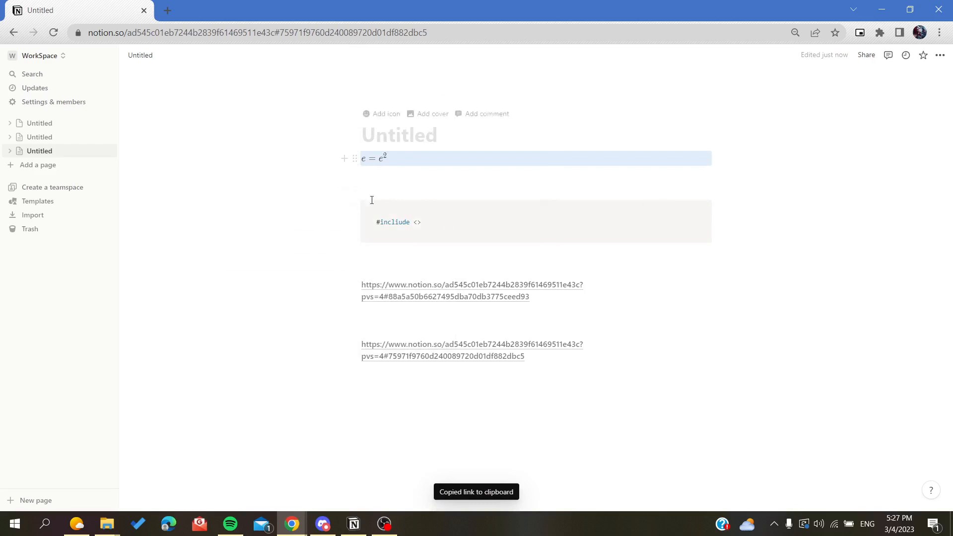
{"action": "left_click", "coordinate": [469, 39]}
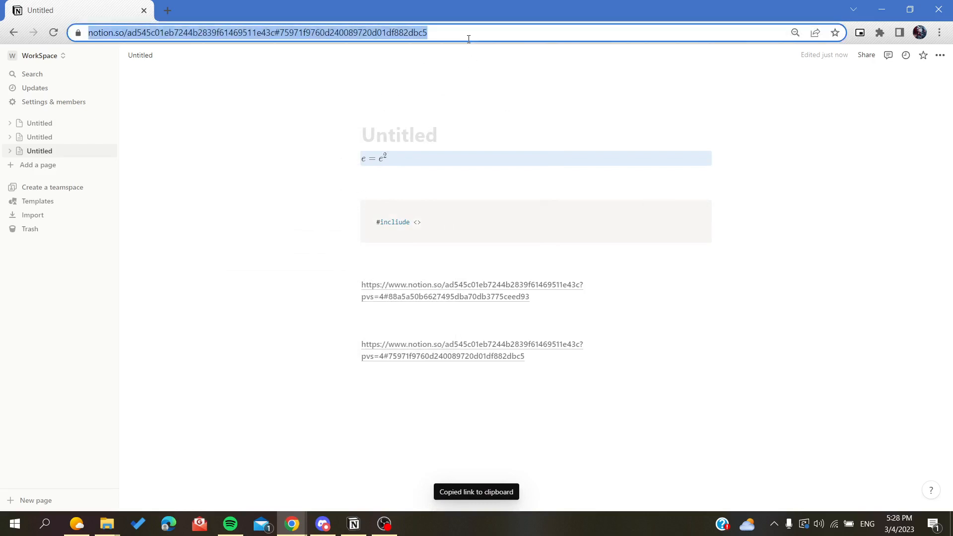
{"action": "key", "text": "ctrl+v"}
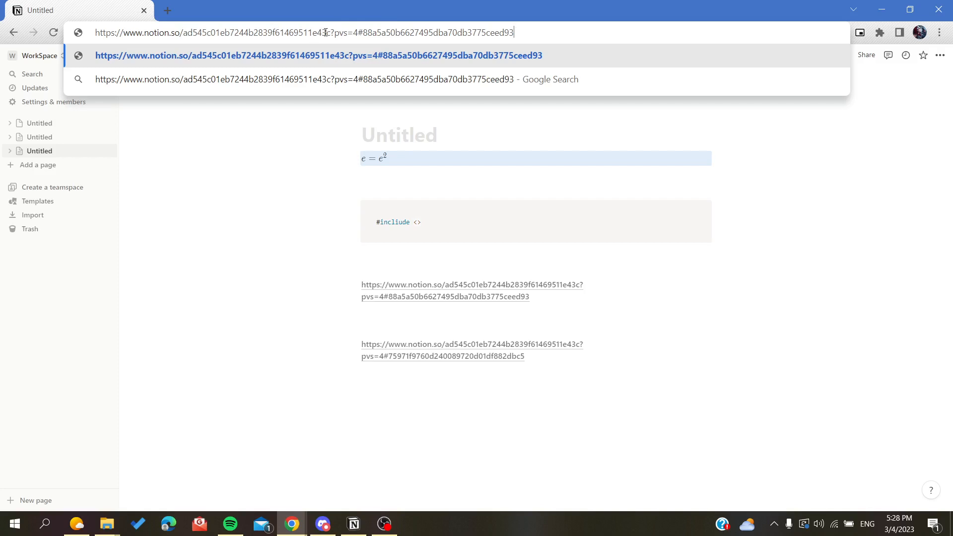
{"action": "left_click_drag", "start_coordinate": [360, 31], "coordinate": [586, 44]}
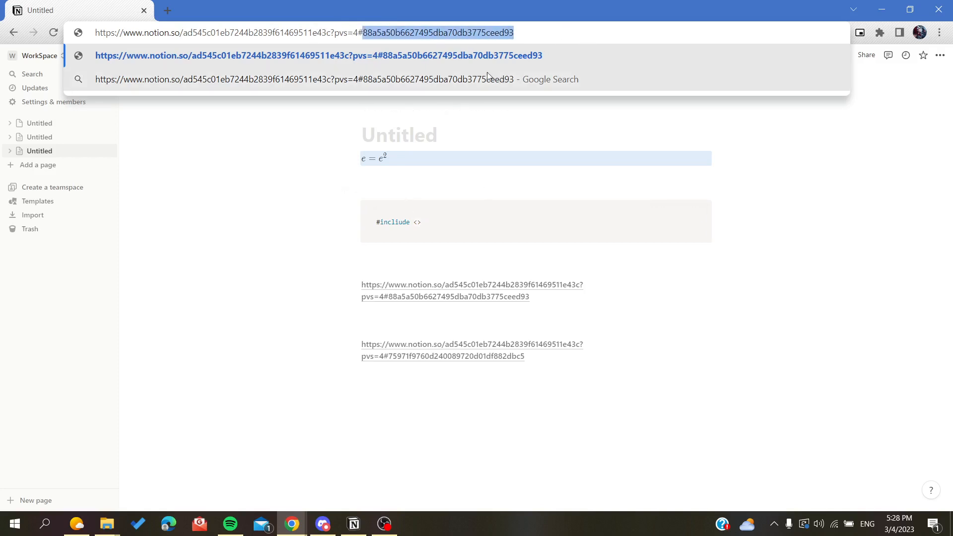
{"action": "left_click", "coordinate": [447, 191]}
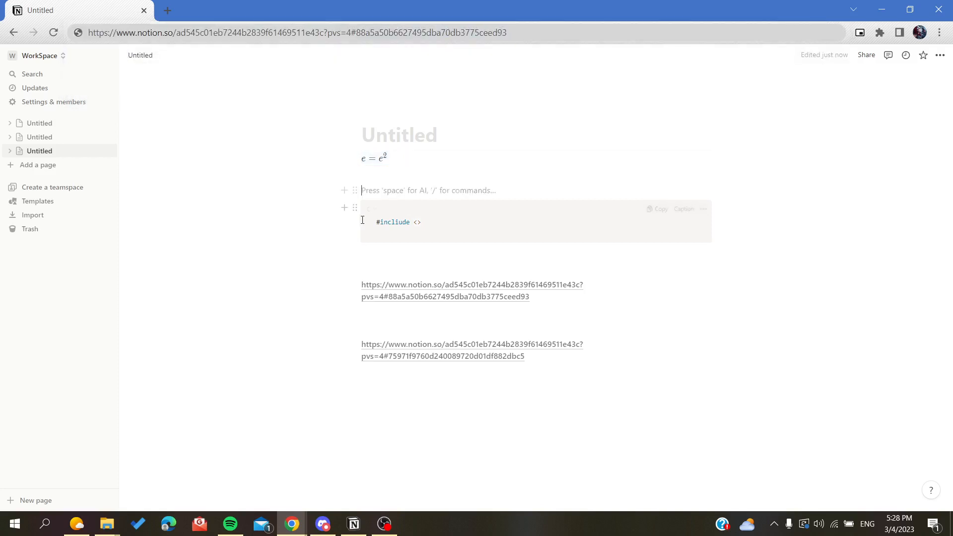
Copy the link to the text block holding the first pasted URL, paste it as the browser address, and highlight its block ID.
{"action": "left_click", "coordinate": [354, 208]}
{"action": "left_click", "coordinate": [453, 218]}
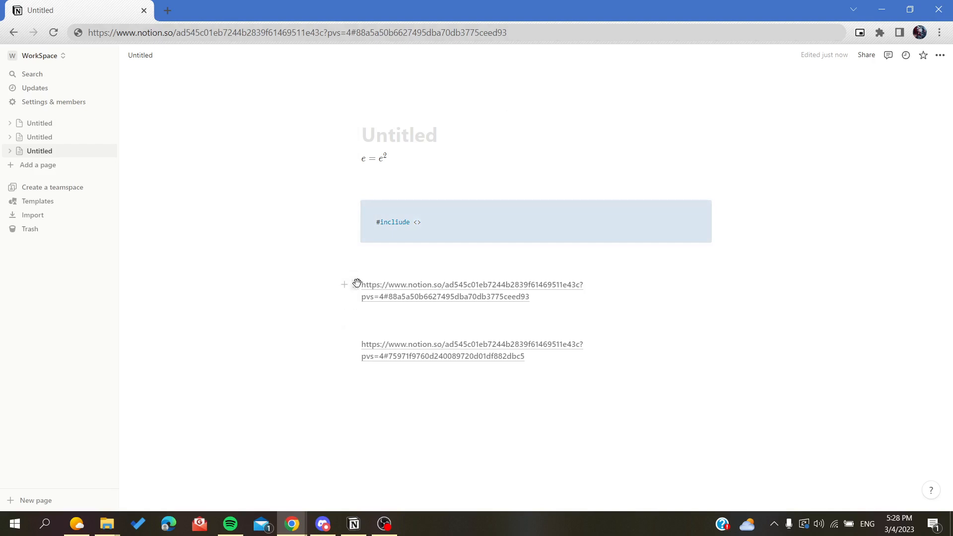
{"action": "left_click", "coordinate": [356, 284]}
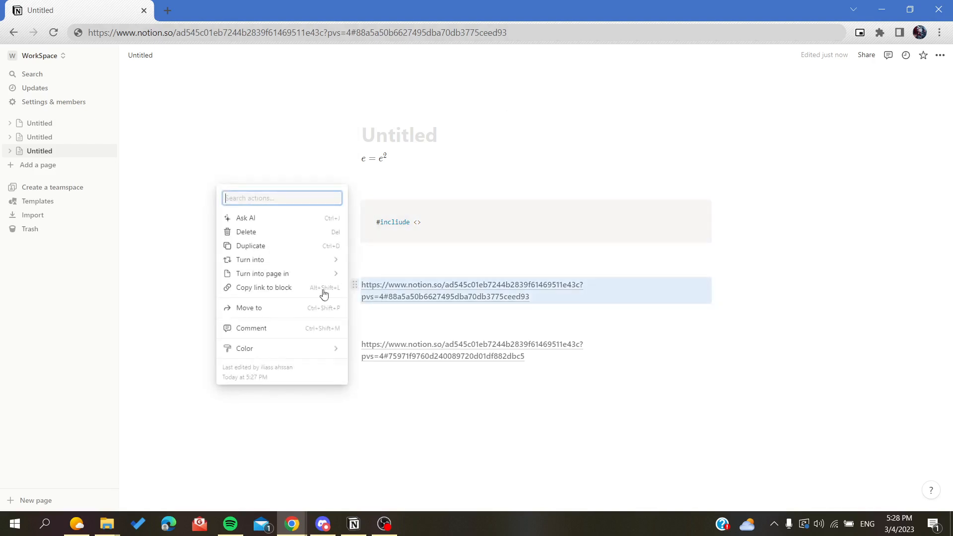
{"action": "left_click", "coordinate": [262, 292]}
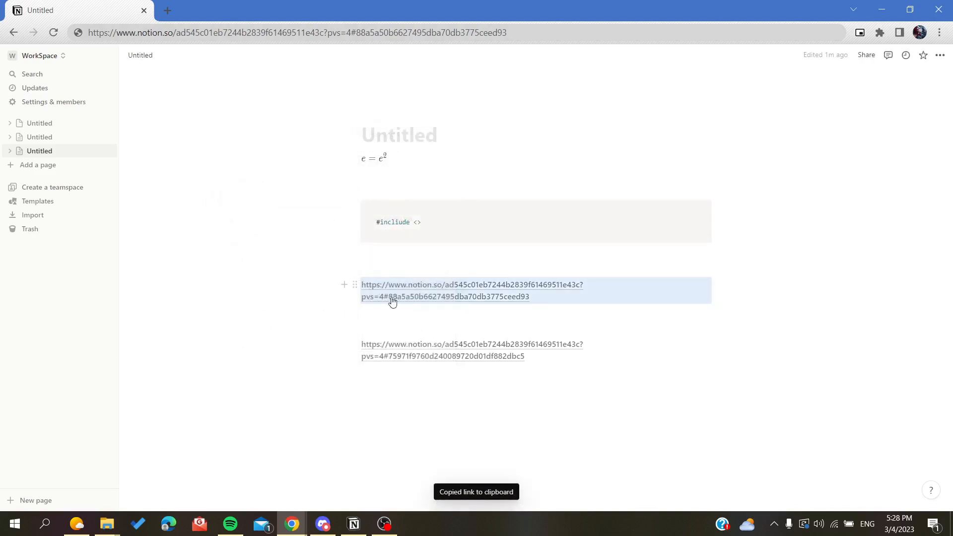
{"action": "left_click", "coordinate": [522, 29]}
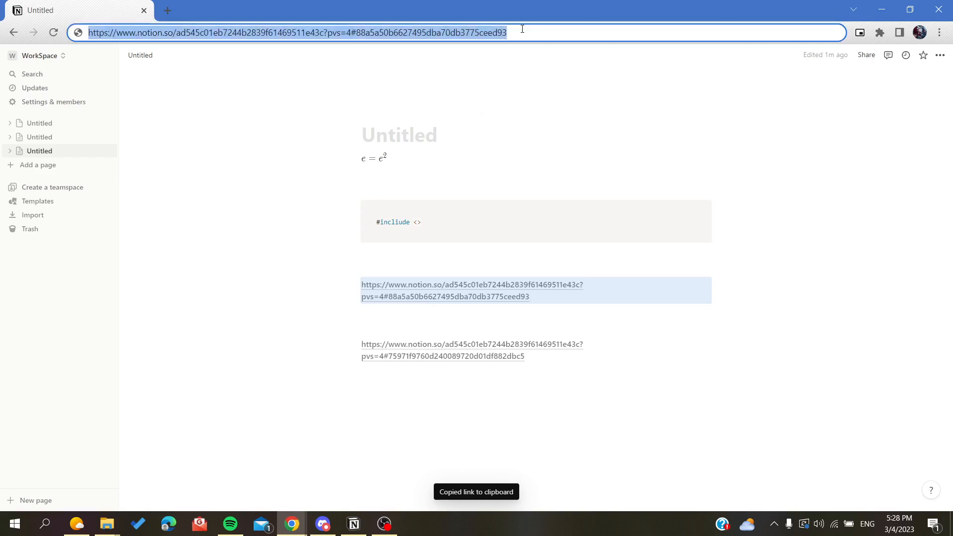
{"action": "key", "text": "ctrl+v"}
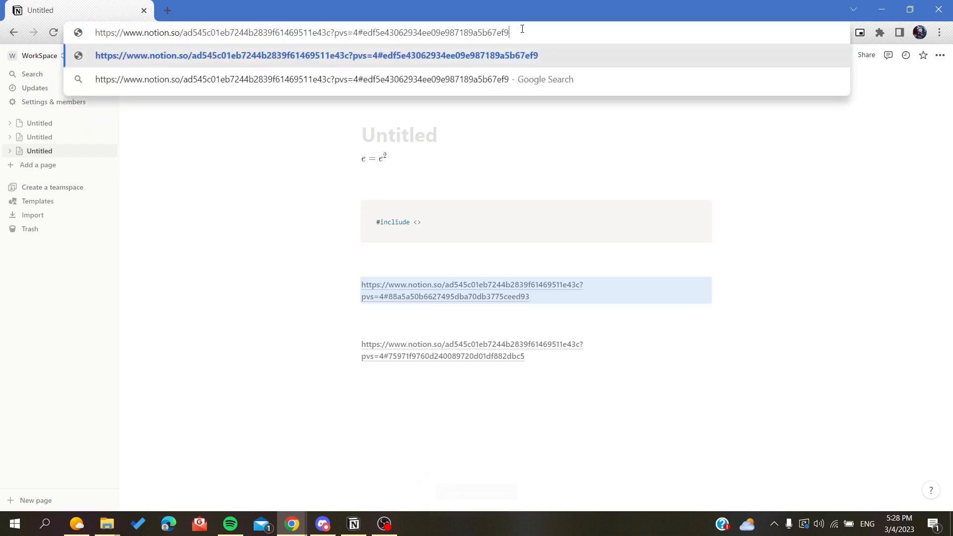
{"action": "left_click_drag", "start_coordinate": [365, 32], "coordinate": [526, 34]}
{"action": "left_click", "coordinate": [257, 189]}
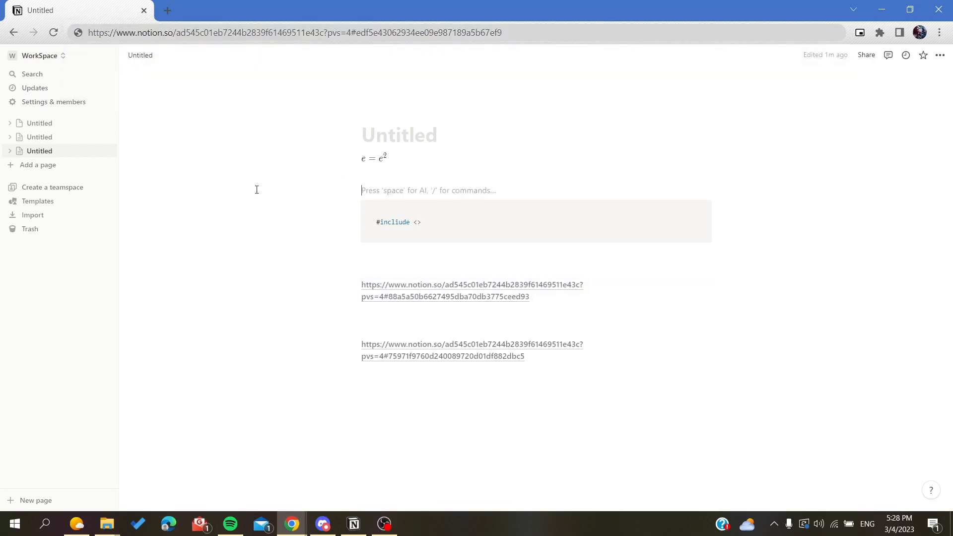